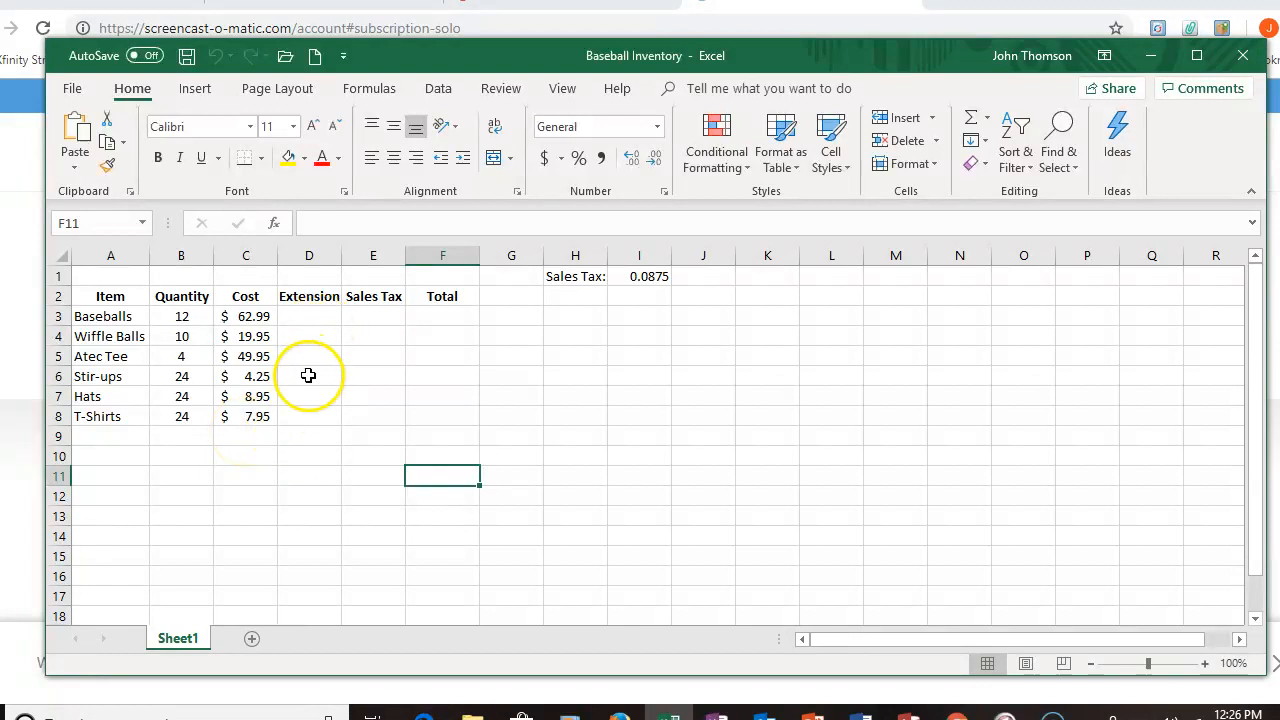
Step: Enter the formula =B3*C3 in D3 to calculate the Baseballs extension from quantity and cost
click(312, 316)
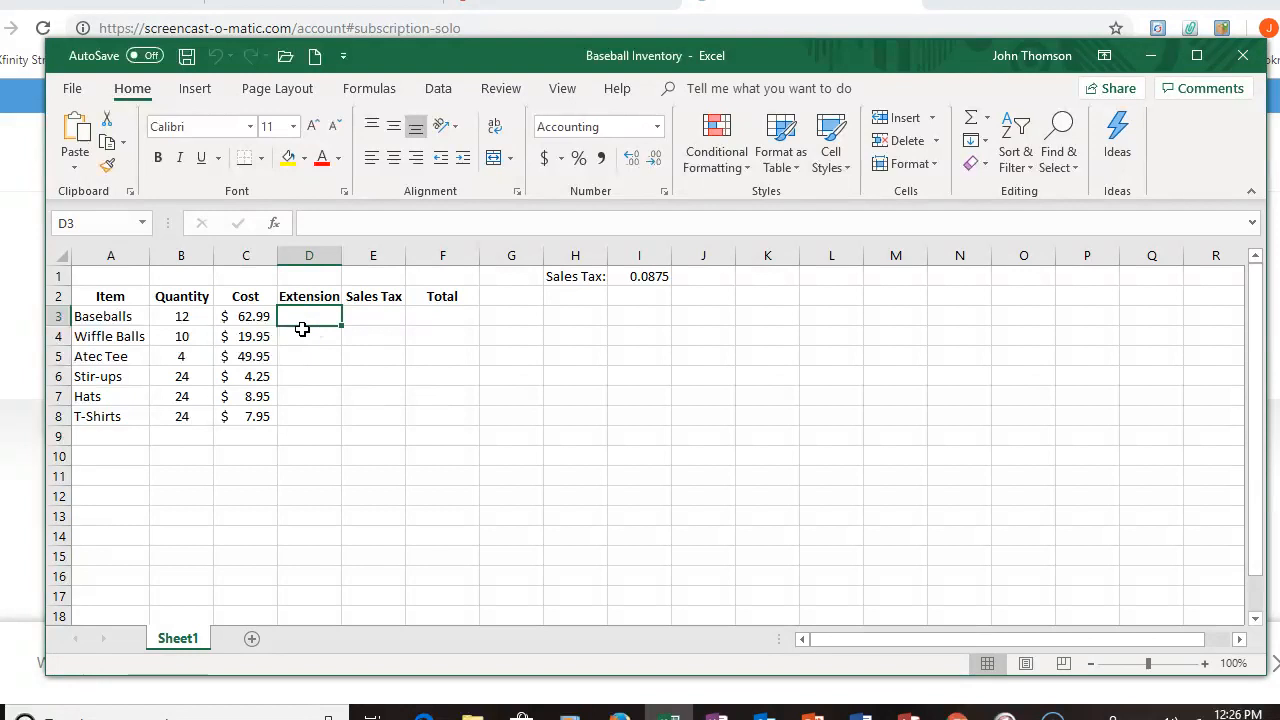
text(=)
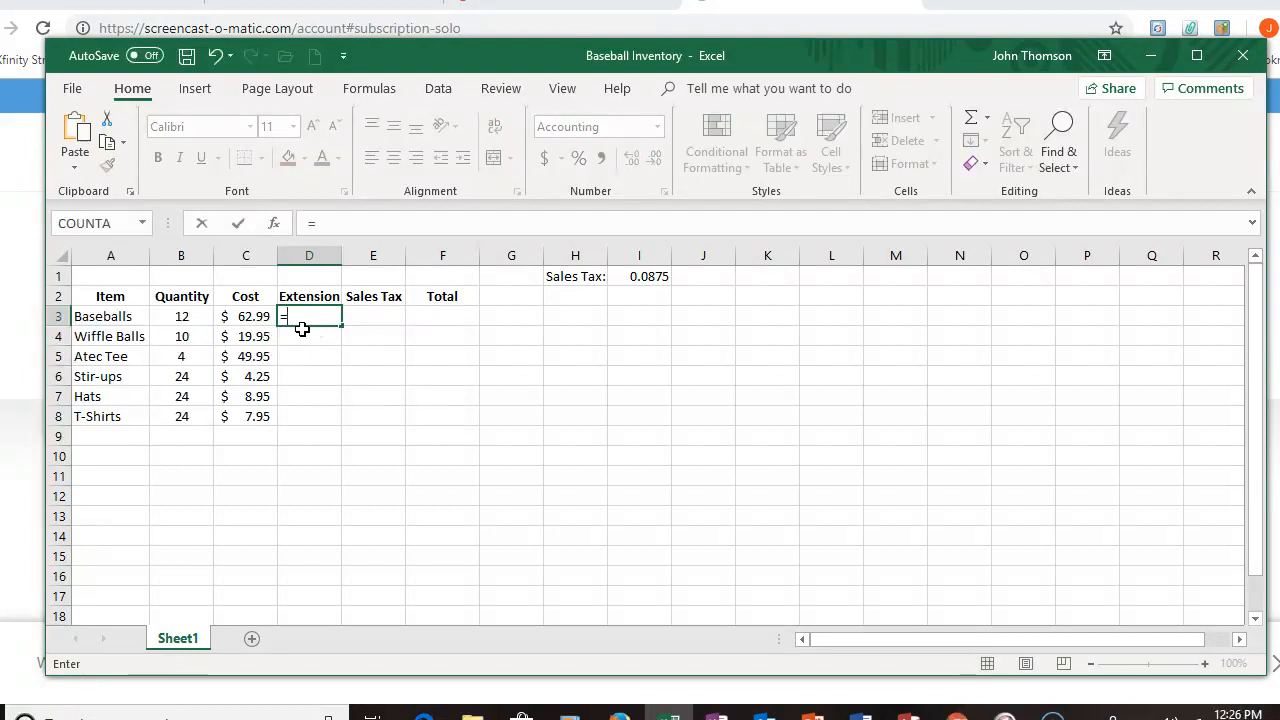
click(172, 316)
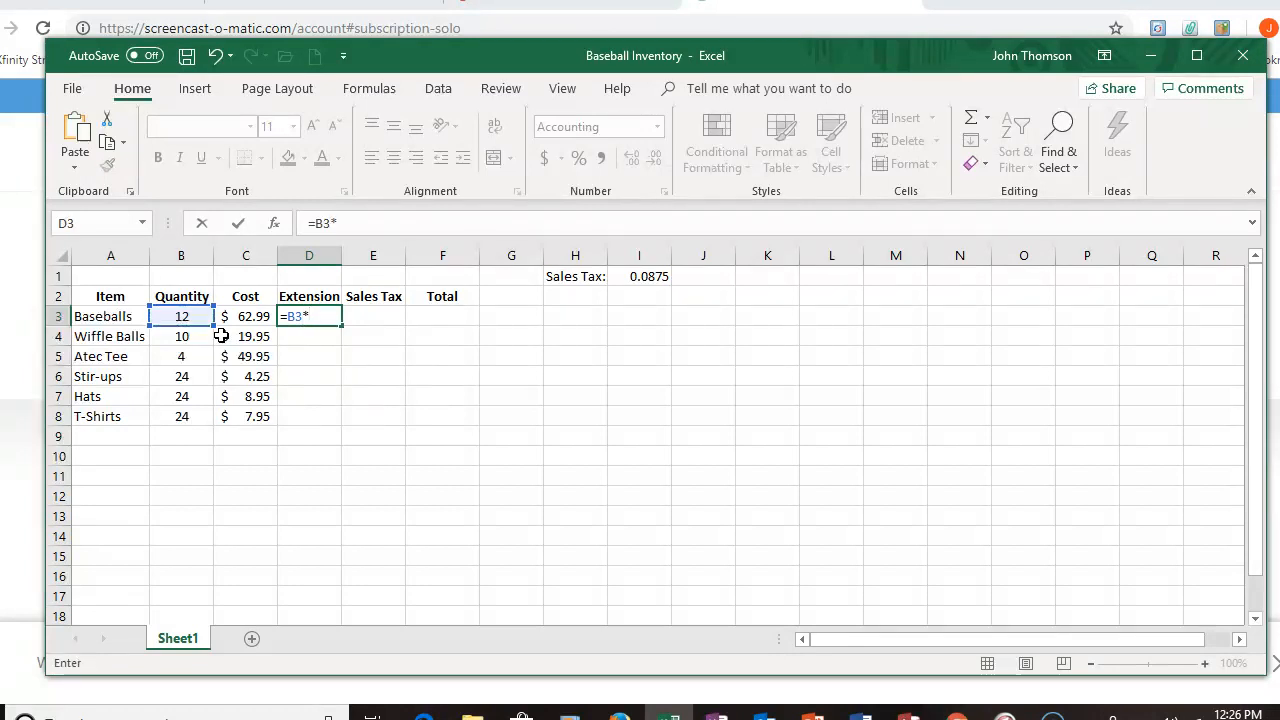
click(250, 317)
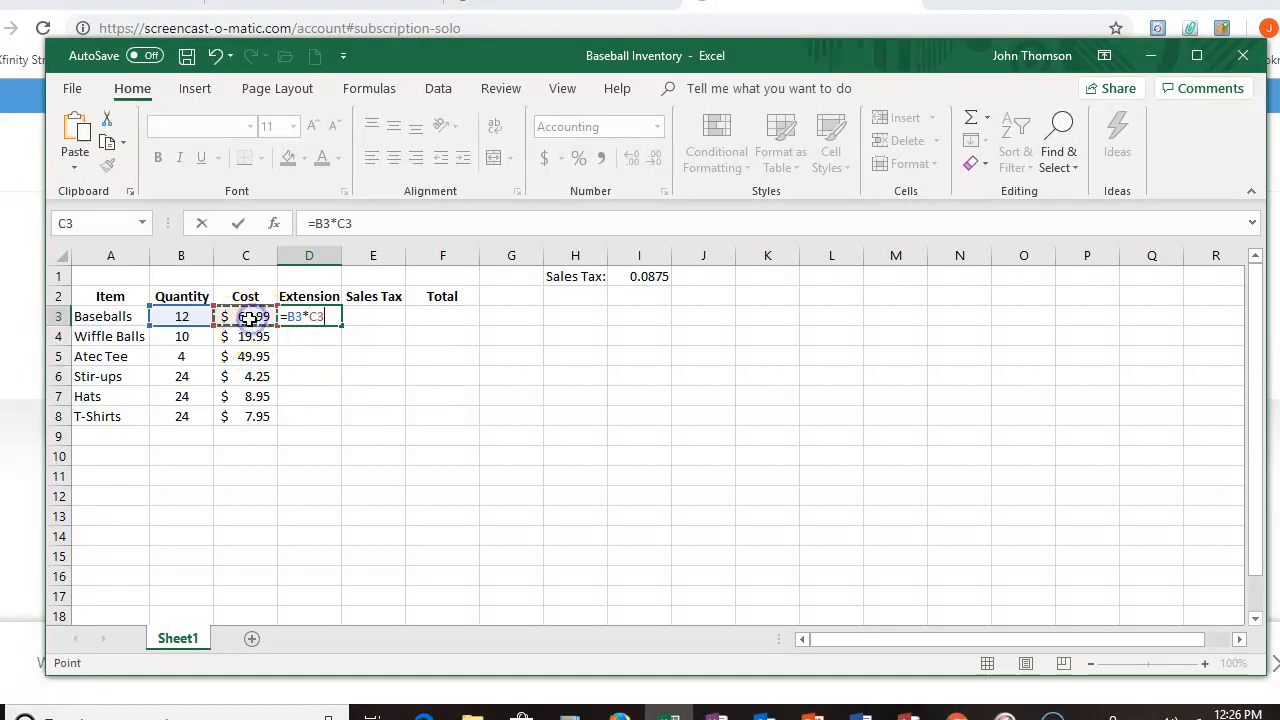
click(239, 223)
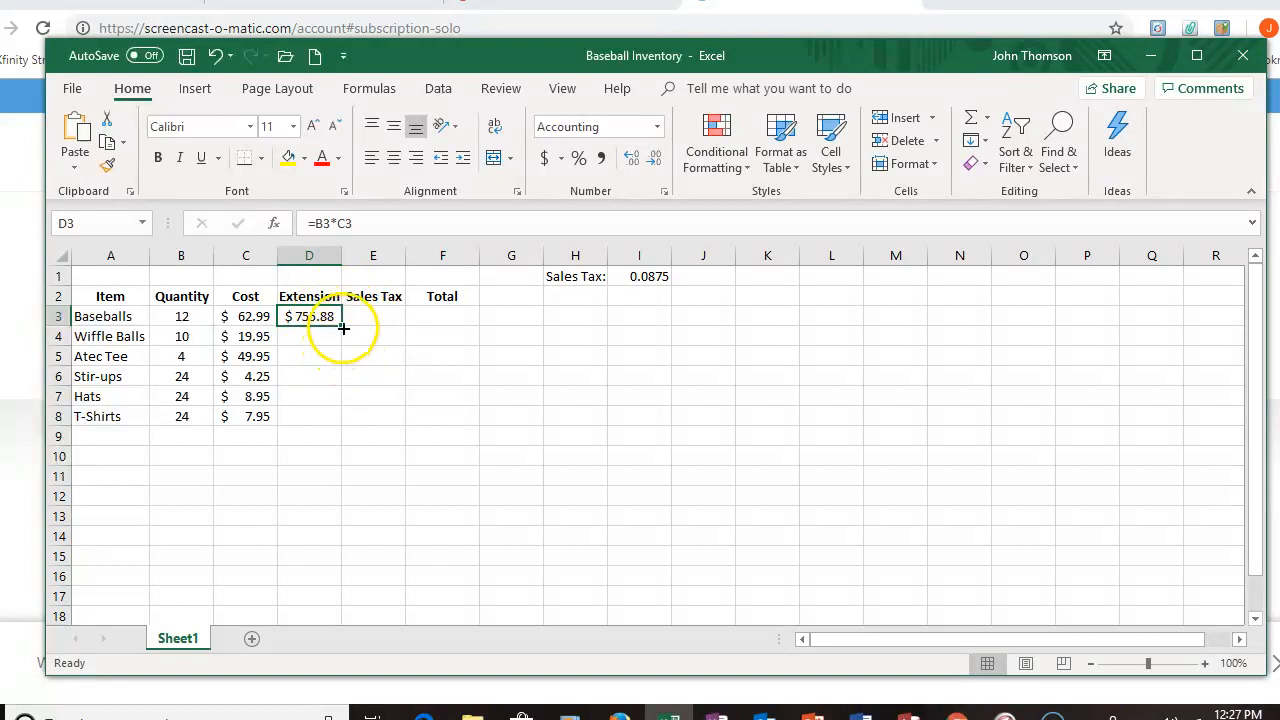
Step: Fill the Extension formula down through D8 and check the copied formulas in the column
drag(341, 325, 333, 428)
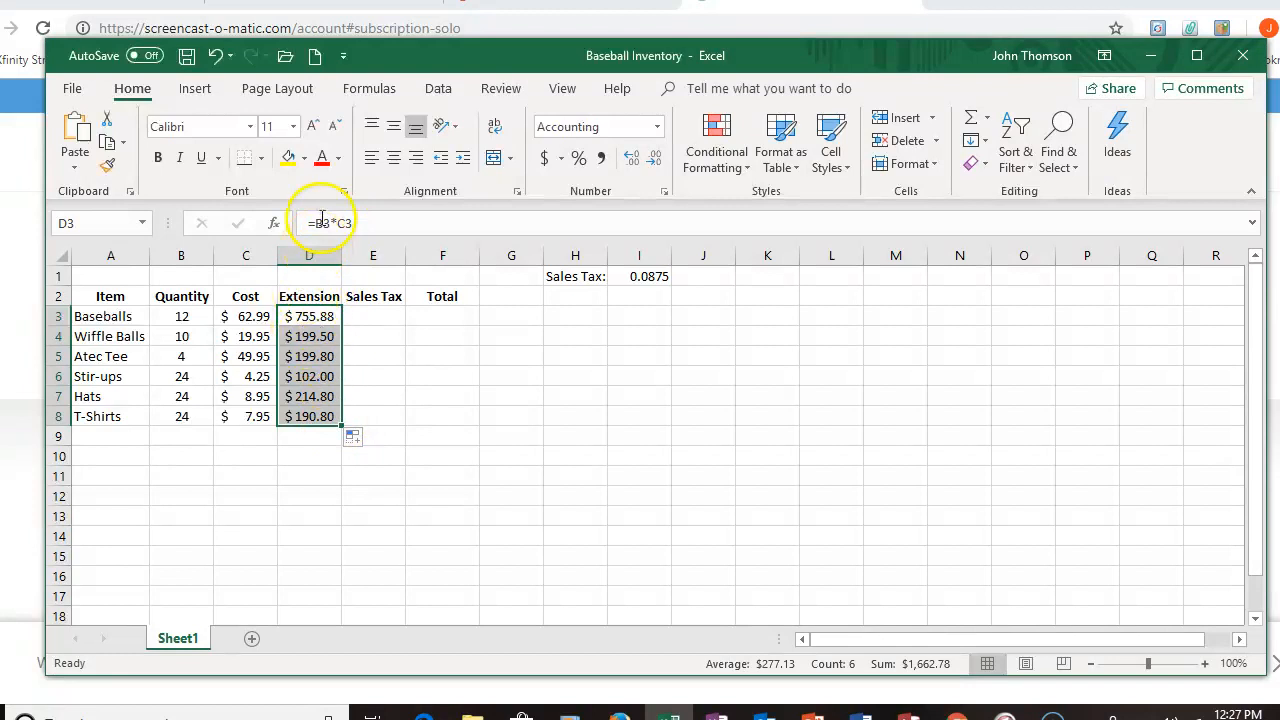
click(312, 317)
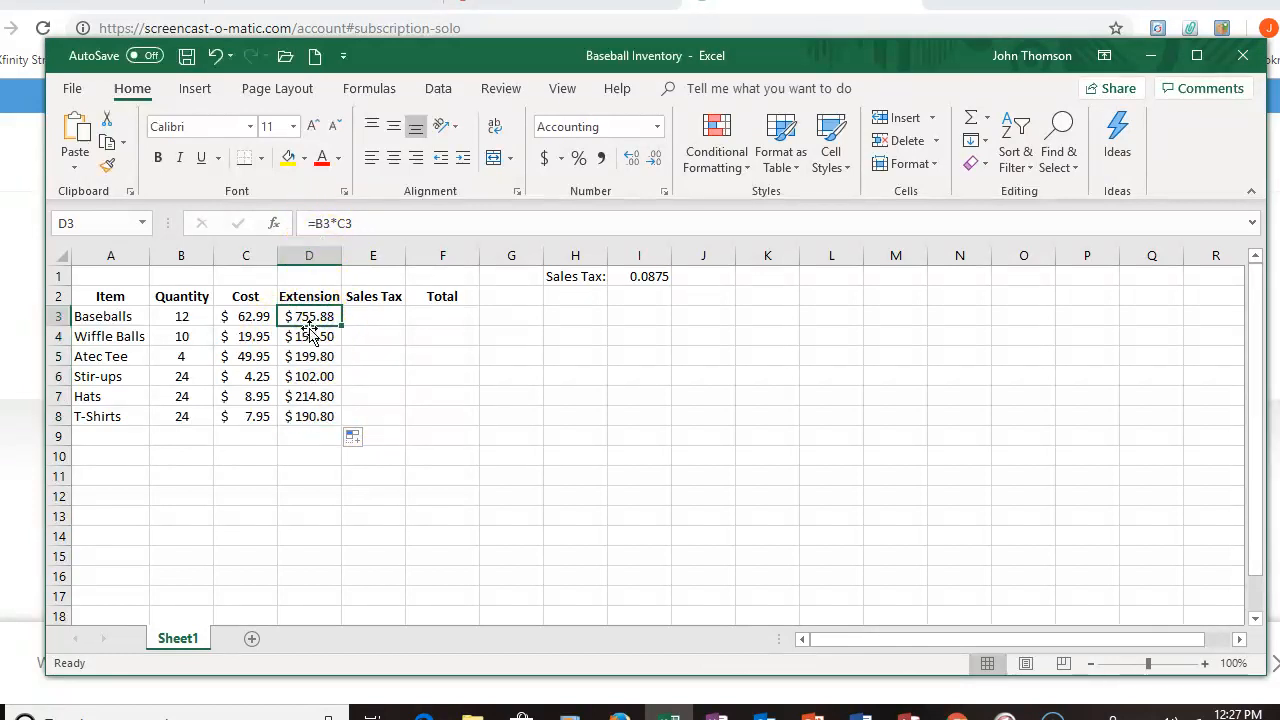
click(318, 339)
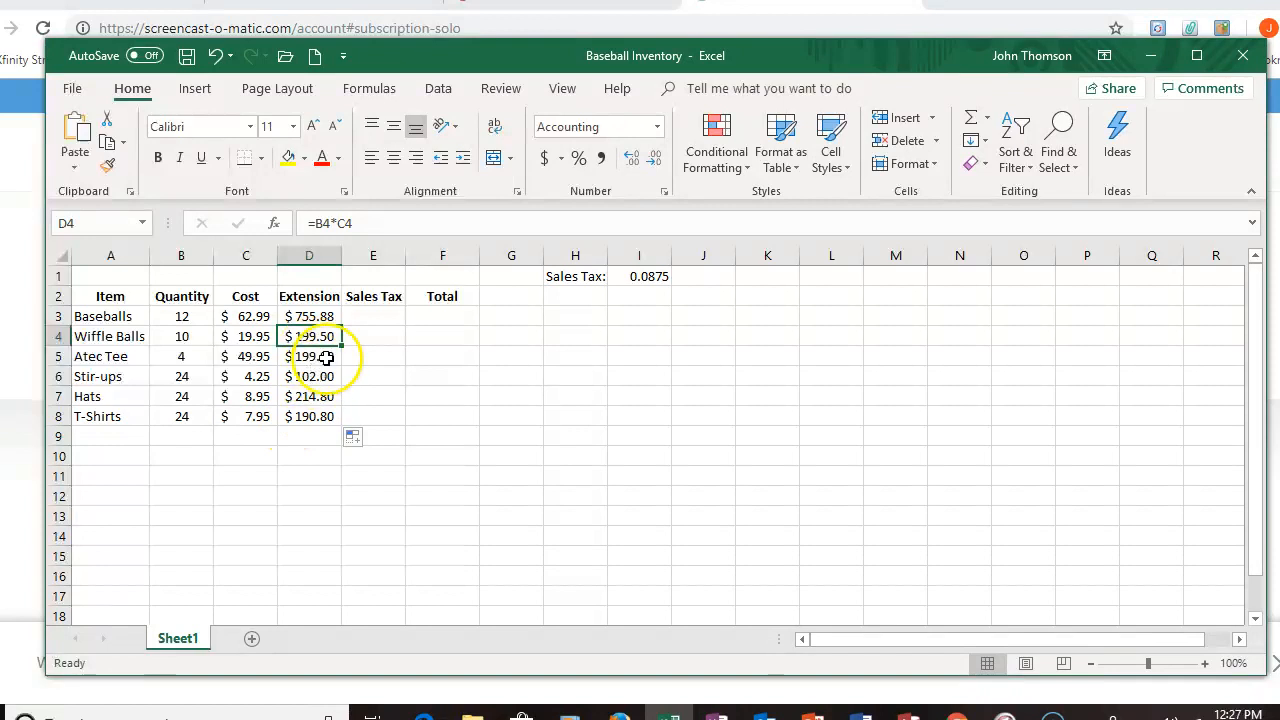
click(366, 319)
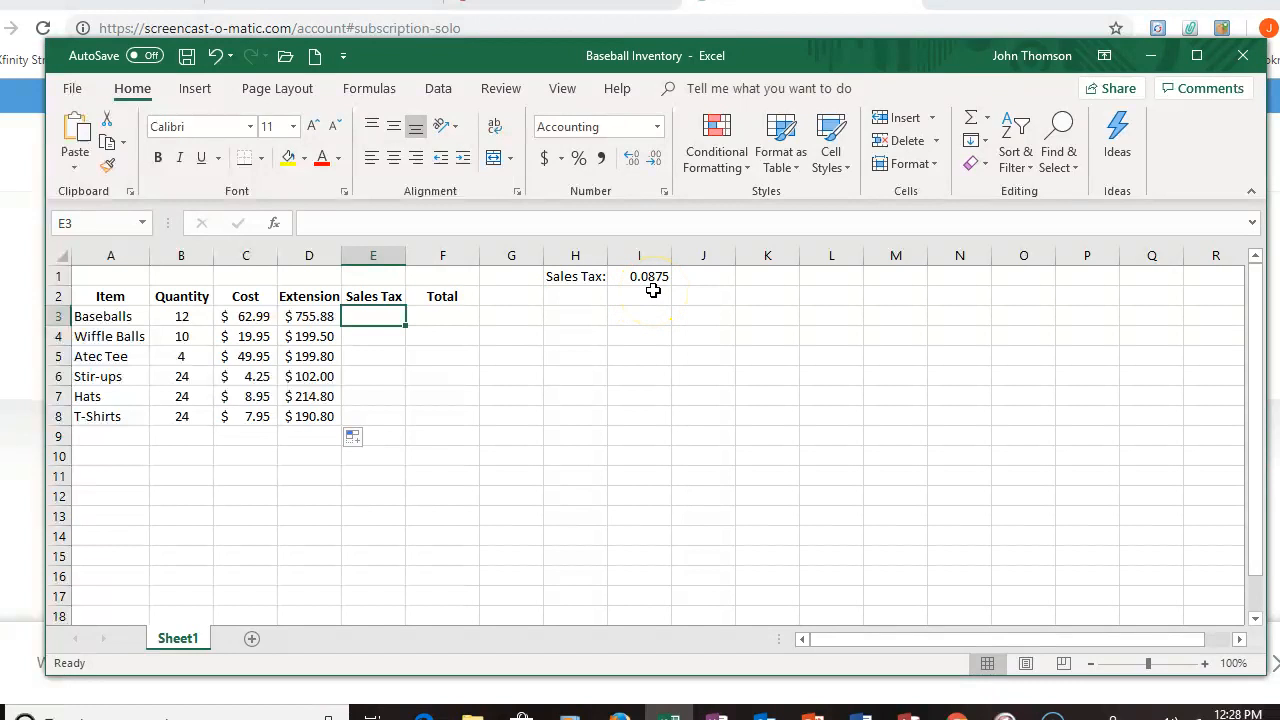
Step: Enter the formula =D3*$I$1 in E3, making the sales tax rate cell an absolute reference
click(380, 315)
text(=)
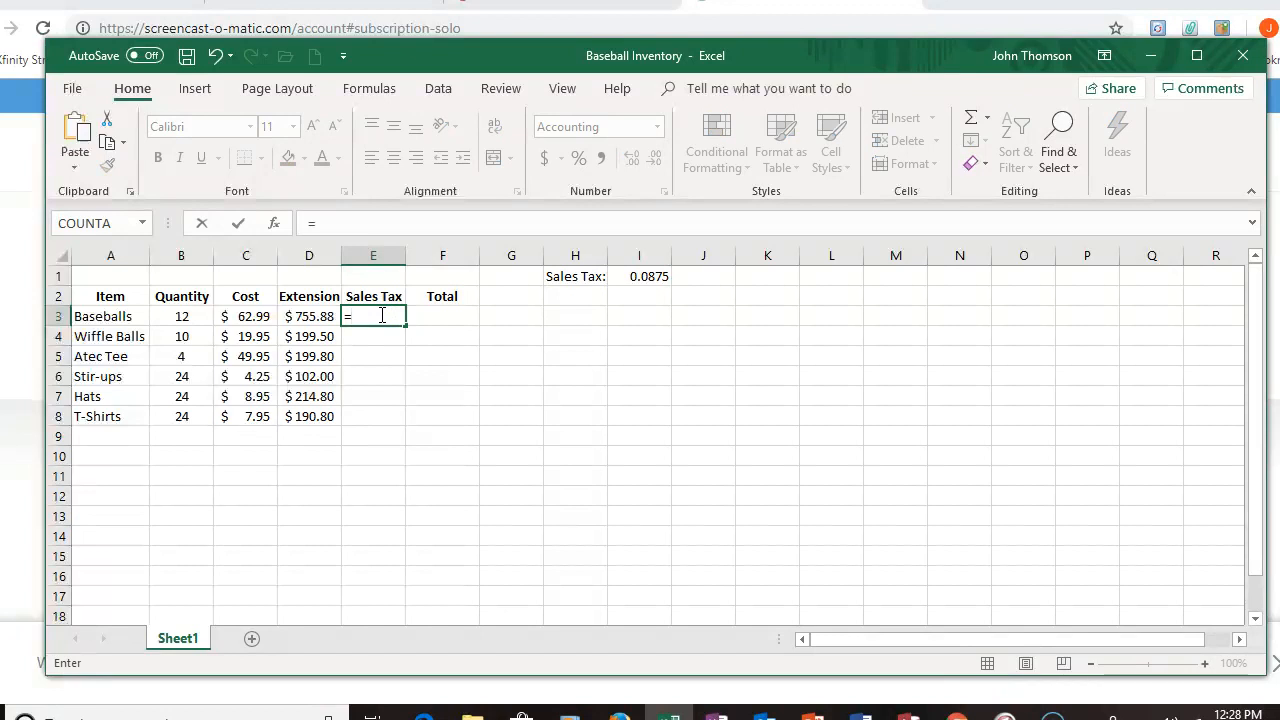
click(310, 318)
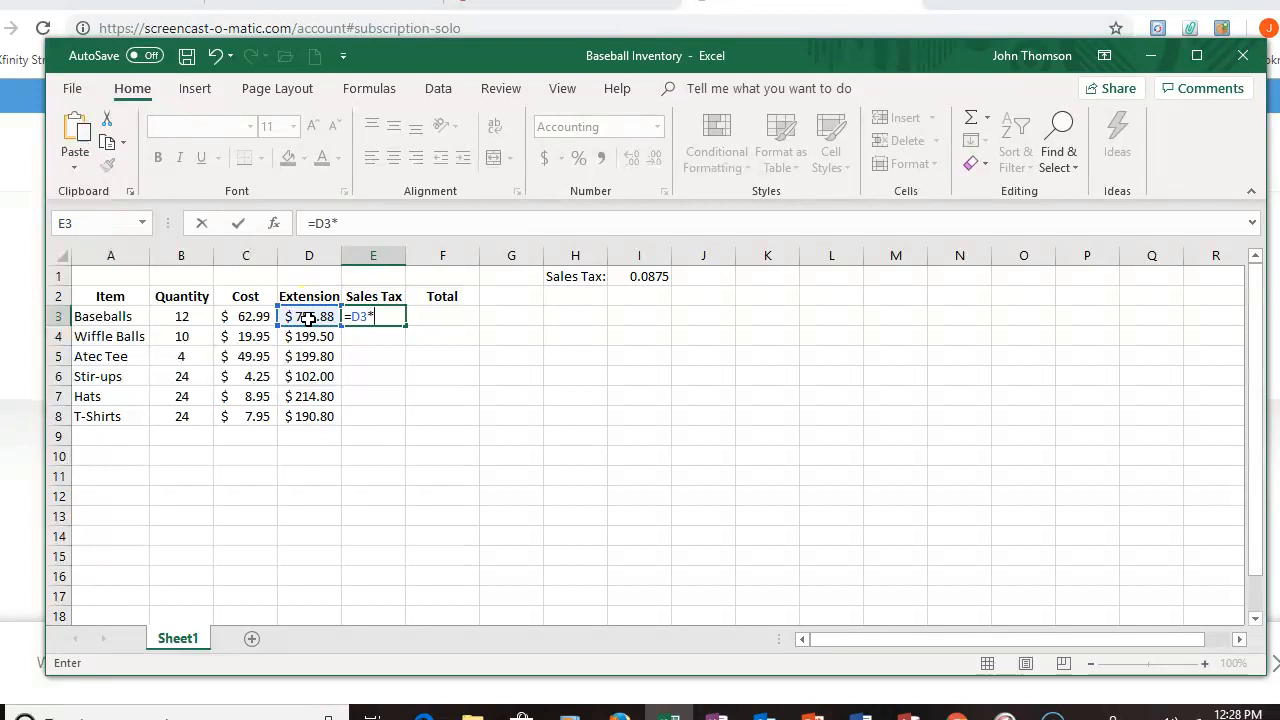
click(654, 278)
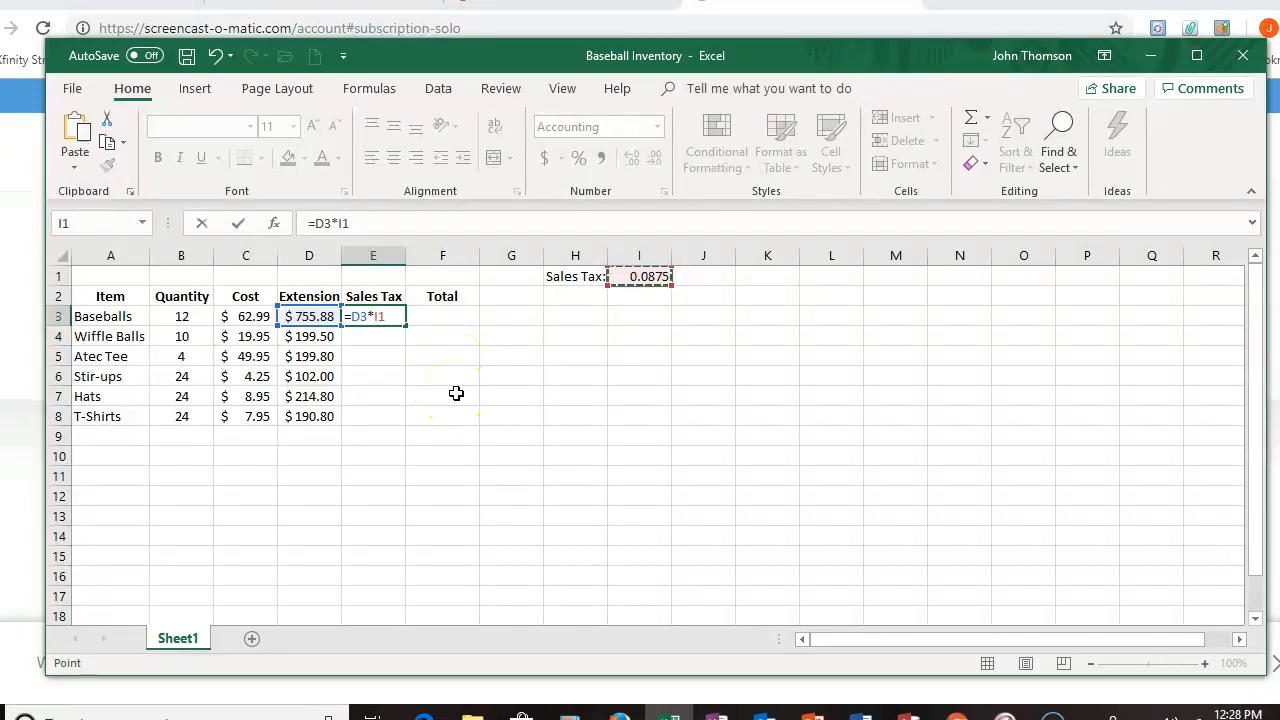
key(F4)
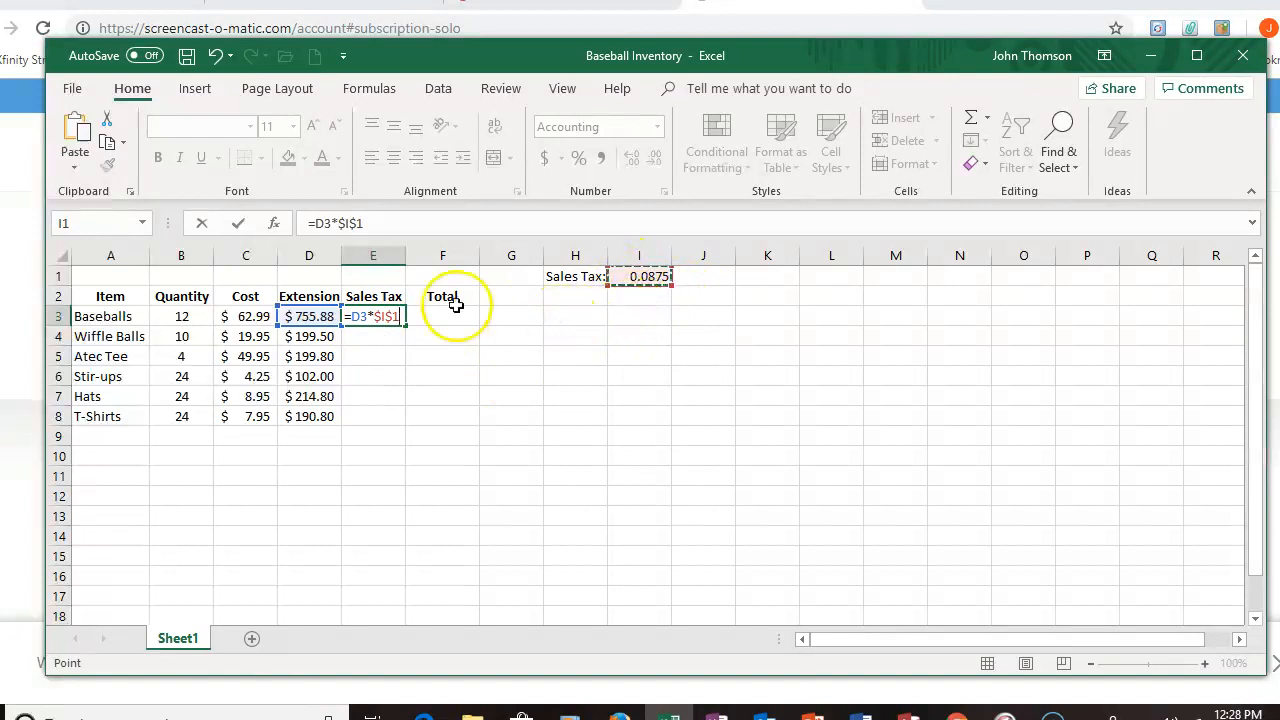
click(239, 228)
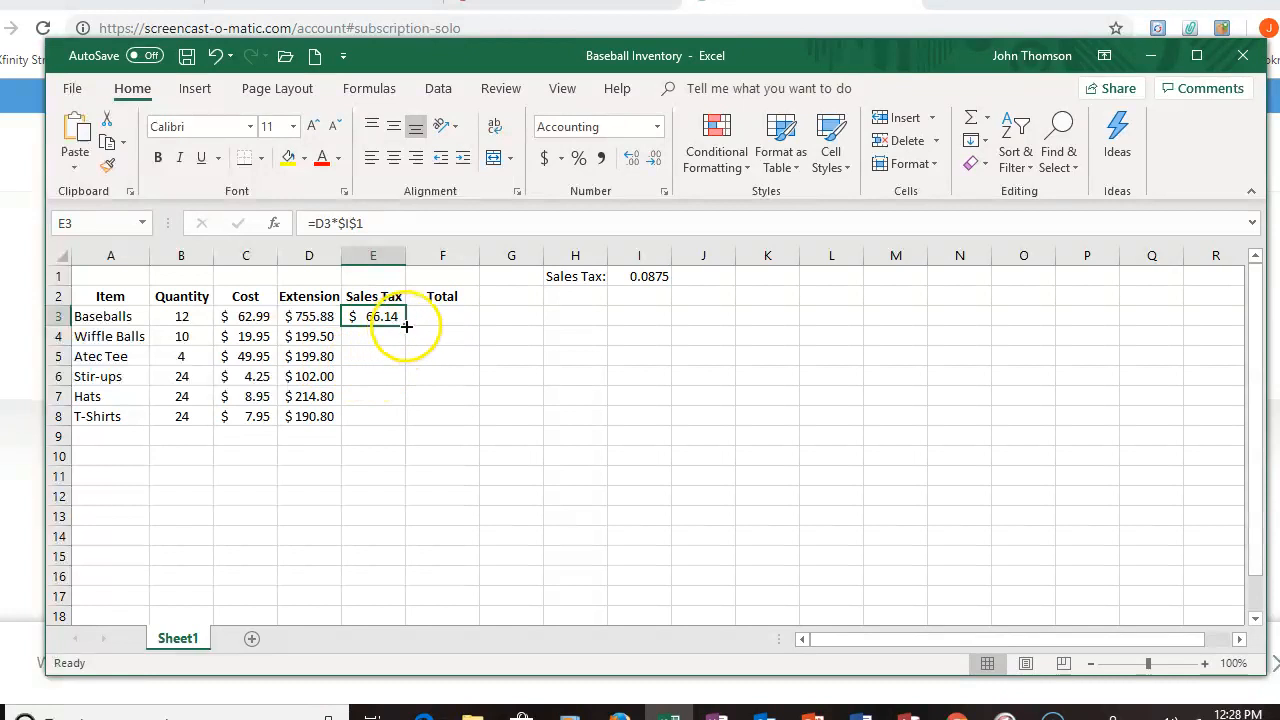
Step: Fill the Sales Tax formula down through E8 and inspect the copied formulas
drag(406, 326, 408, 424)
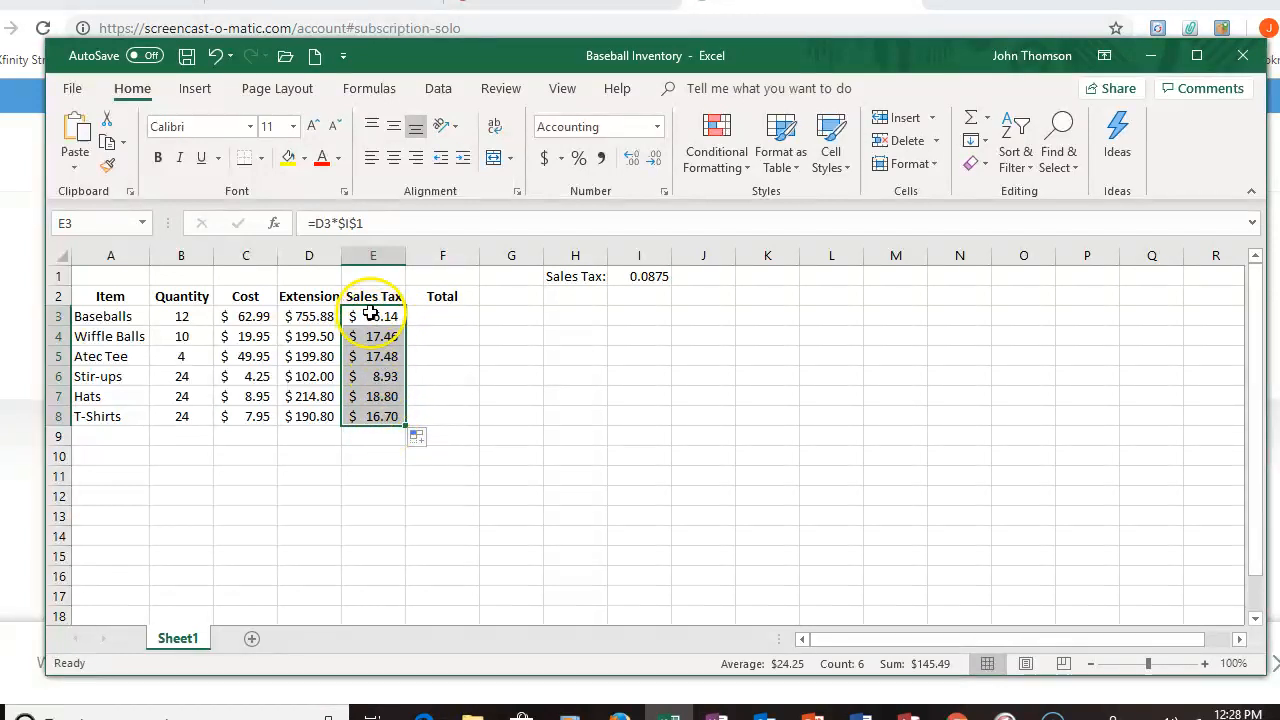
click(382, 339)
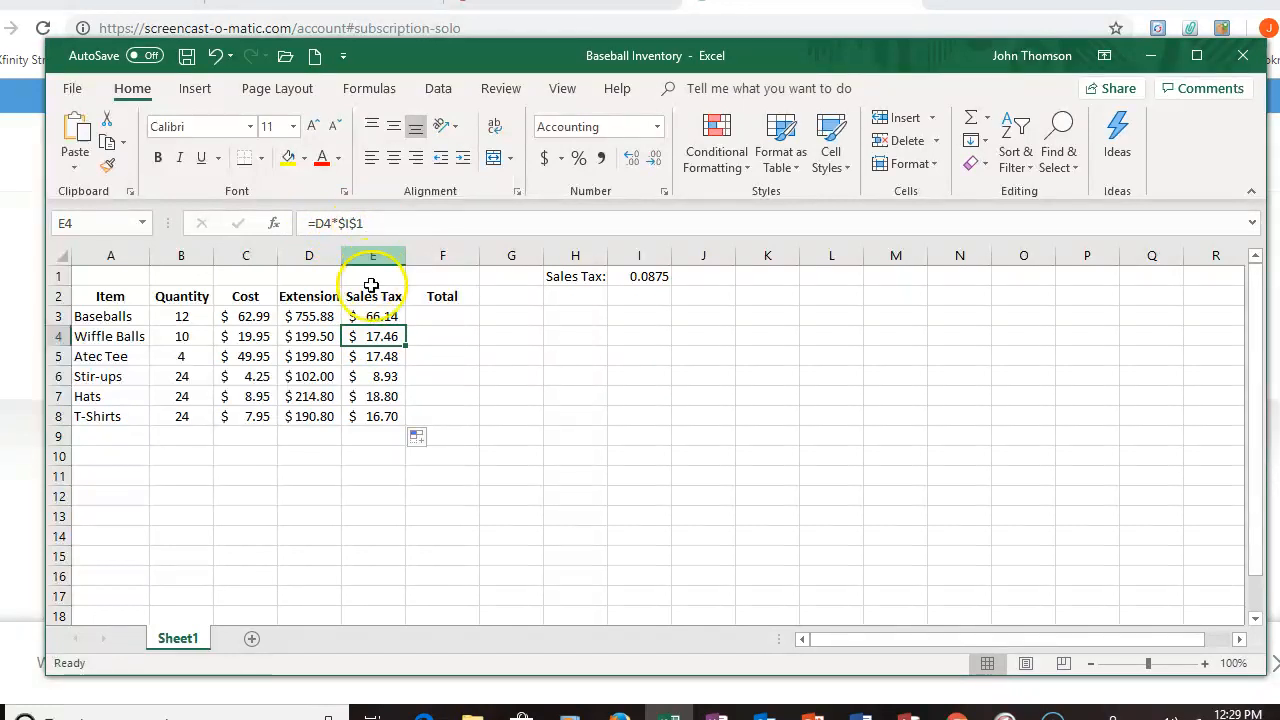
click(397, 378)
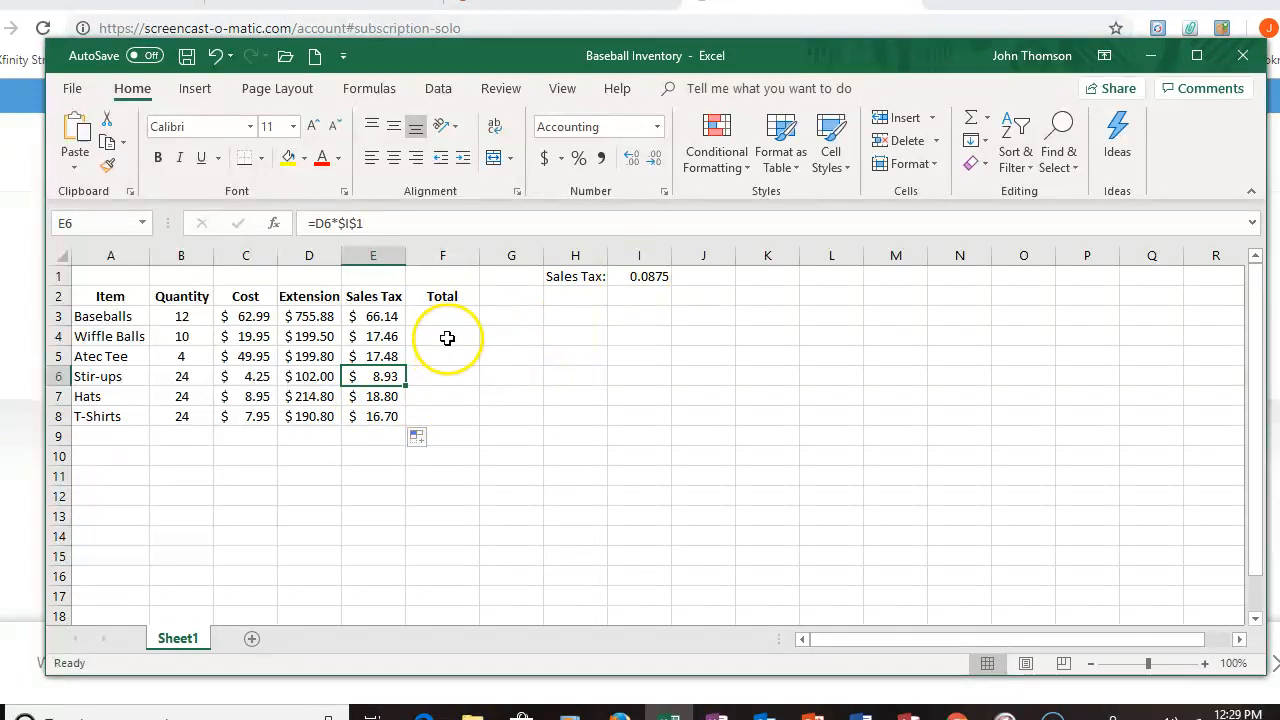
click(385, 321)
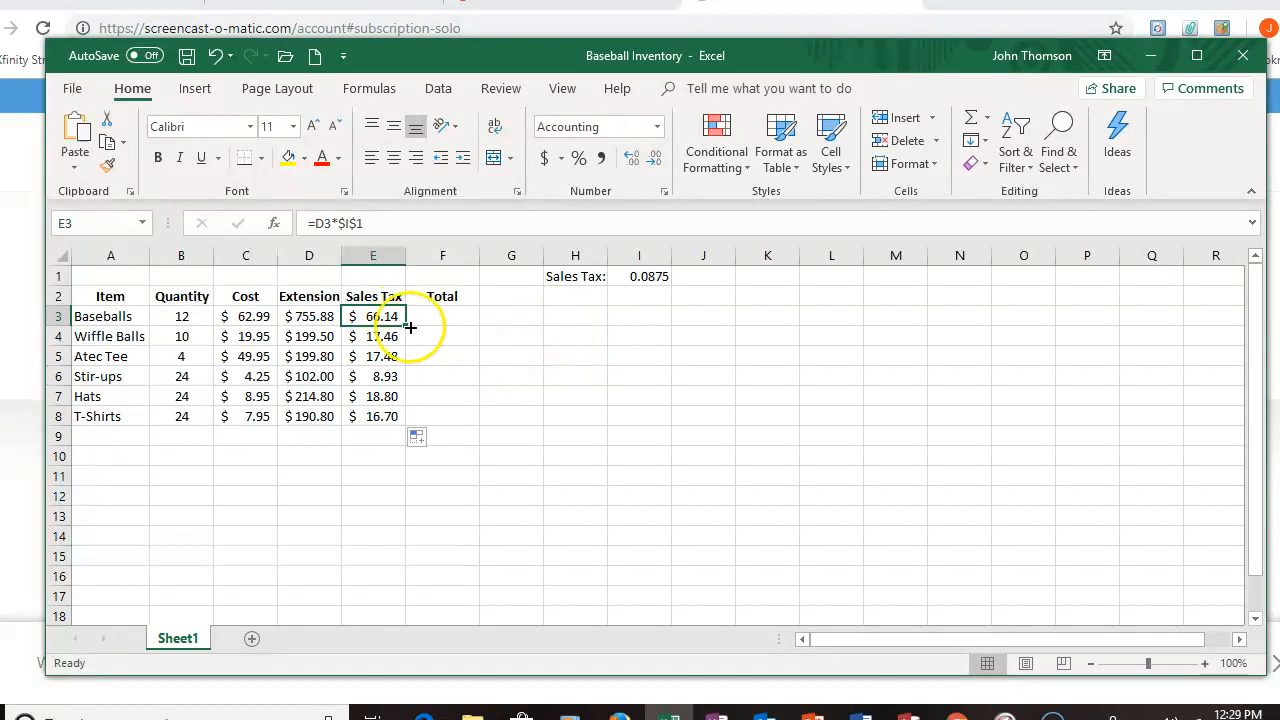
Step: Change the sales tax rate in I1 to .0825
click(656, 281)
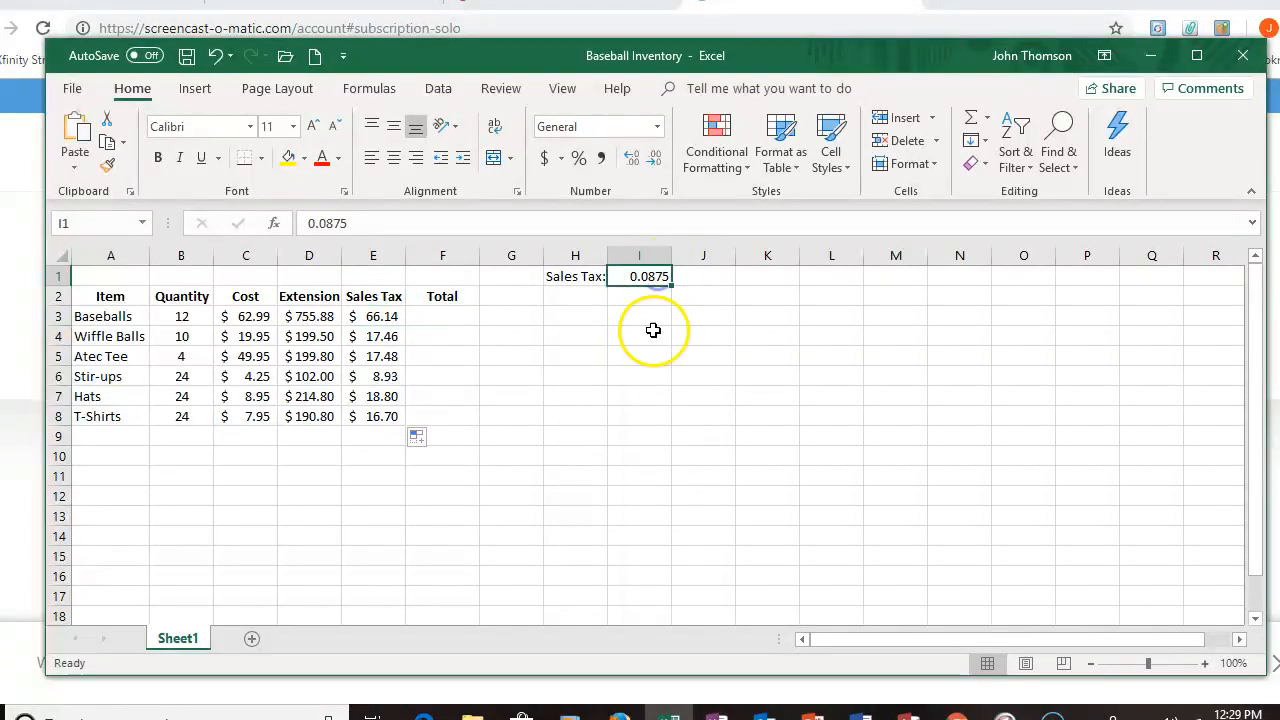
text(.)
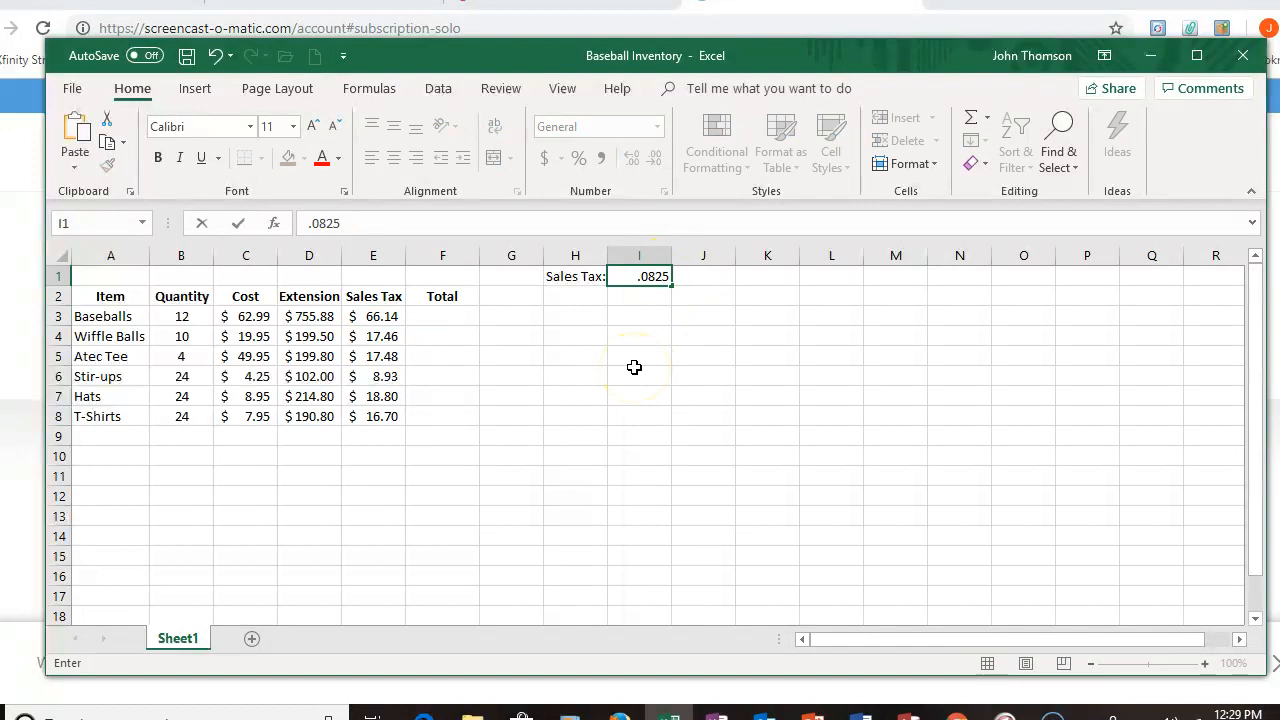
click(236, 227)
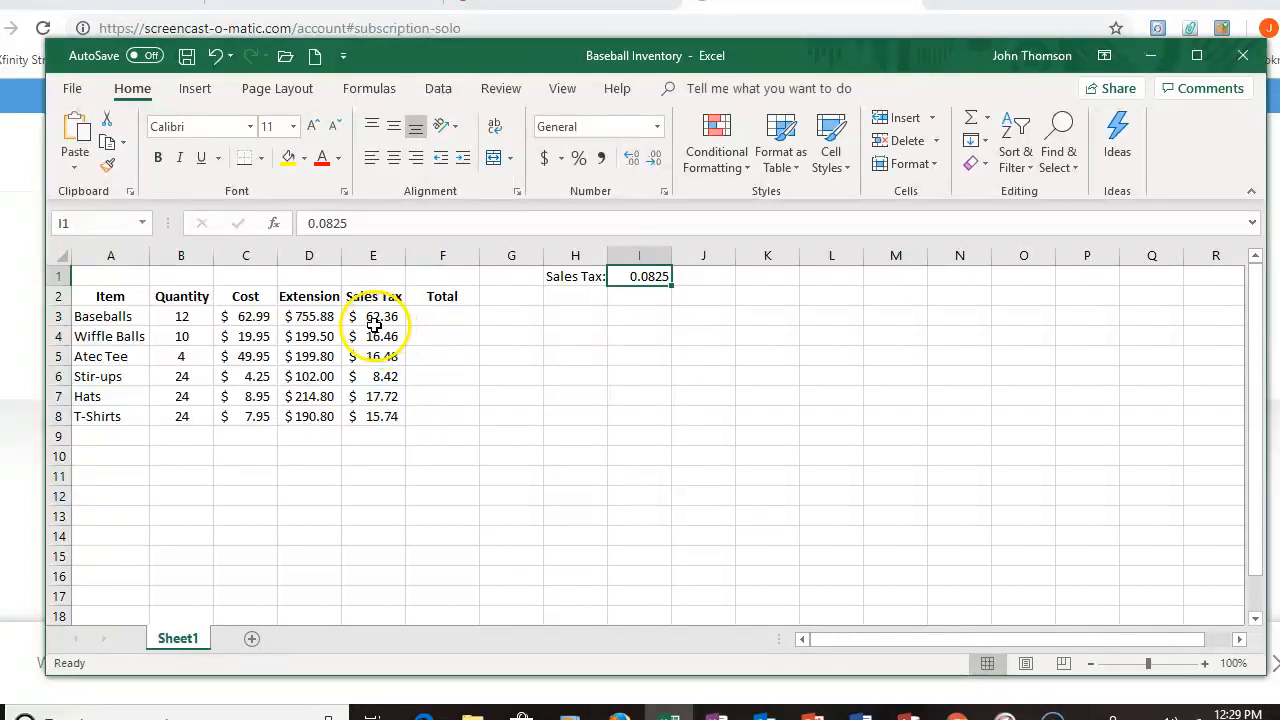
Step: Enter the formula =D3+E3 in F3 for the total and fill it down through F8
click(450, 320)
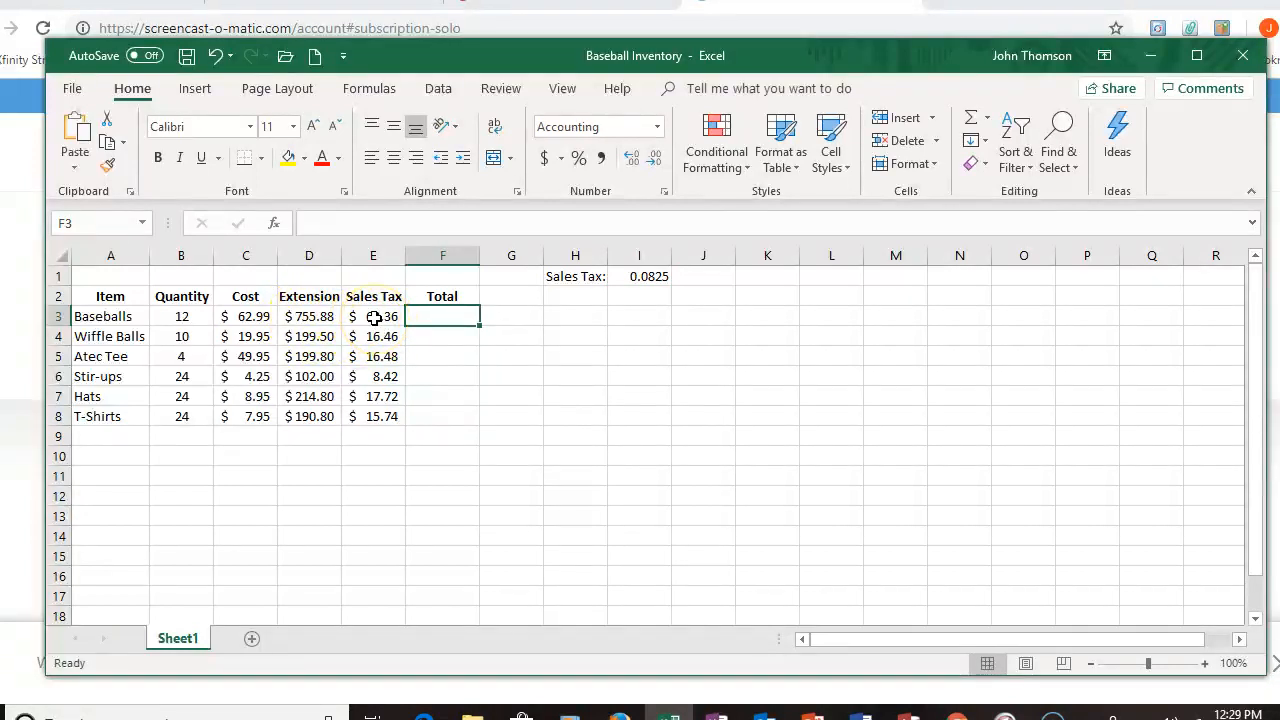
text(=)
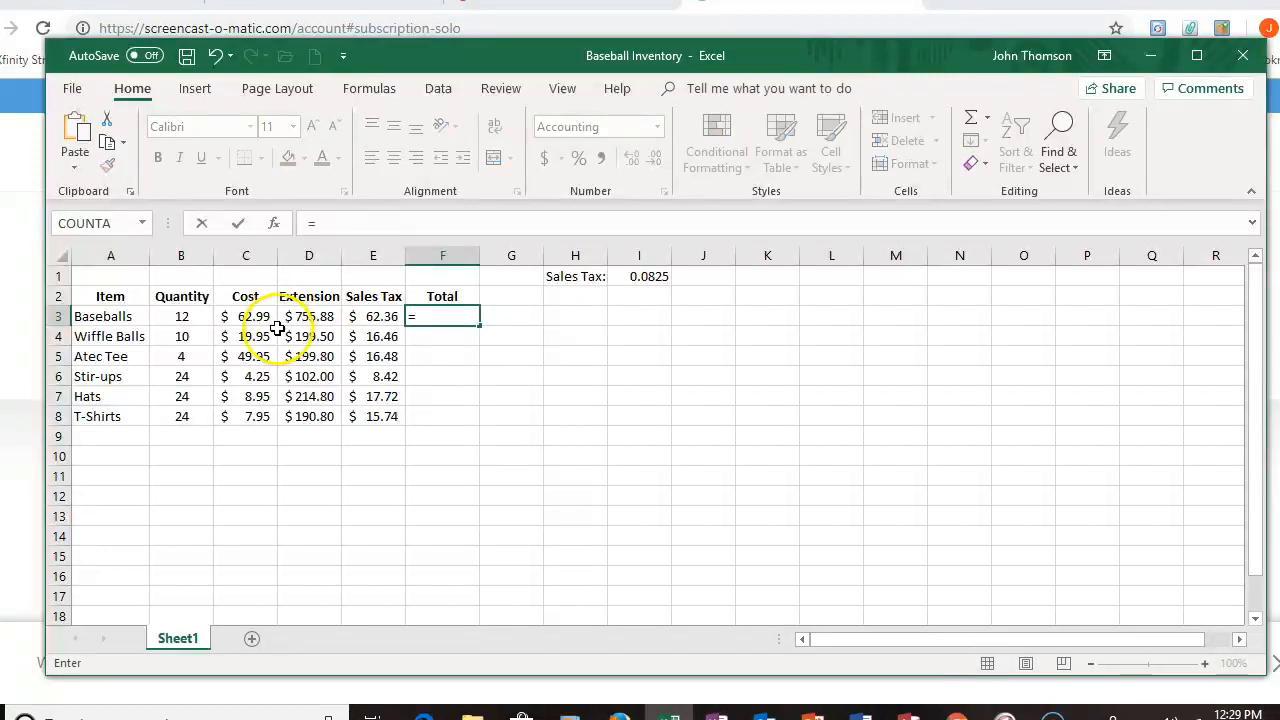
click(317, 315)
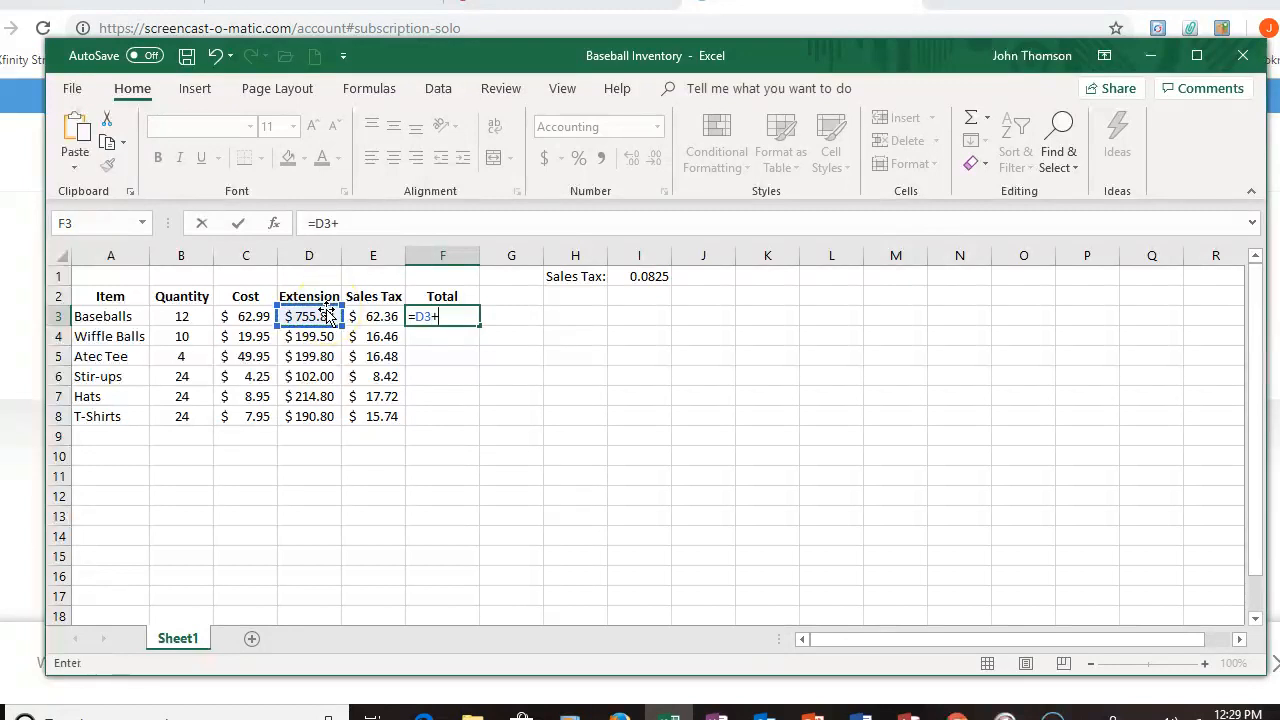
click(380, 318)
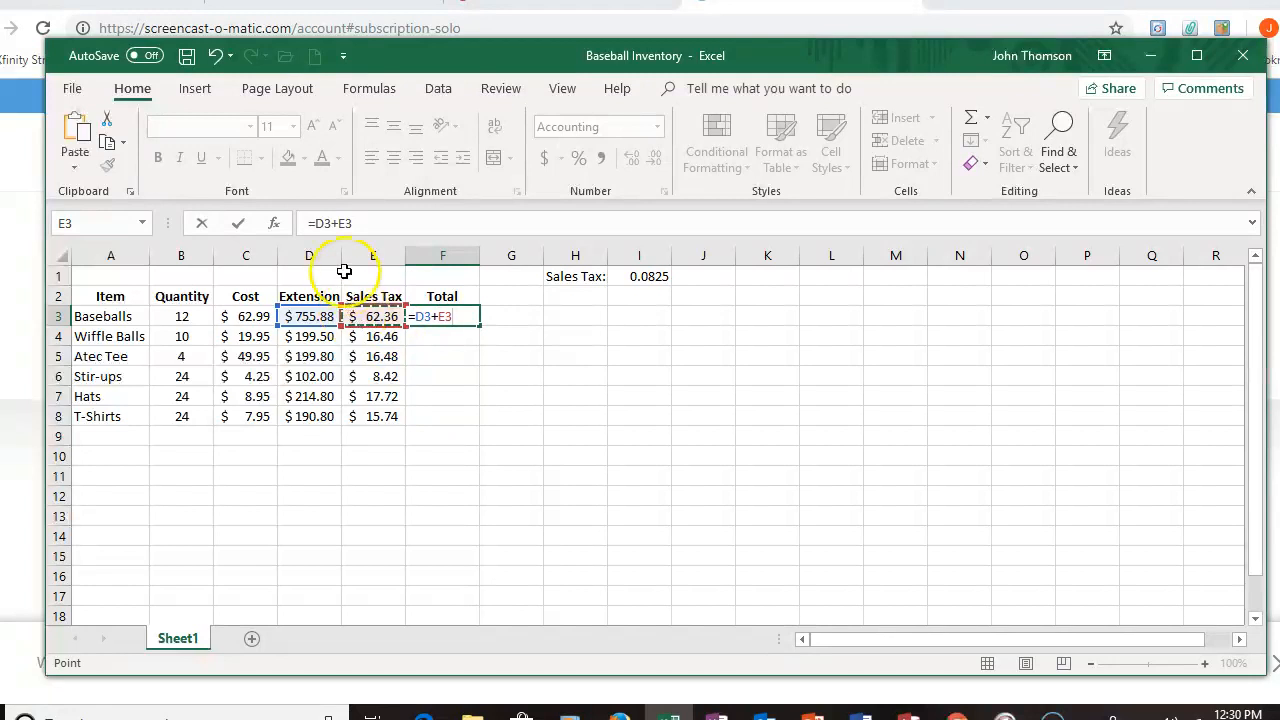
click(237, 226)
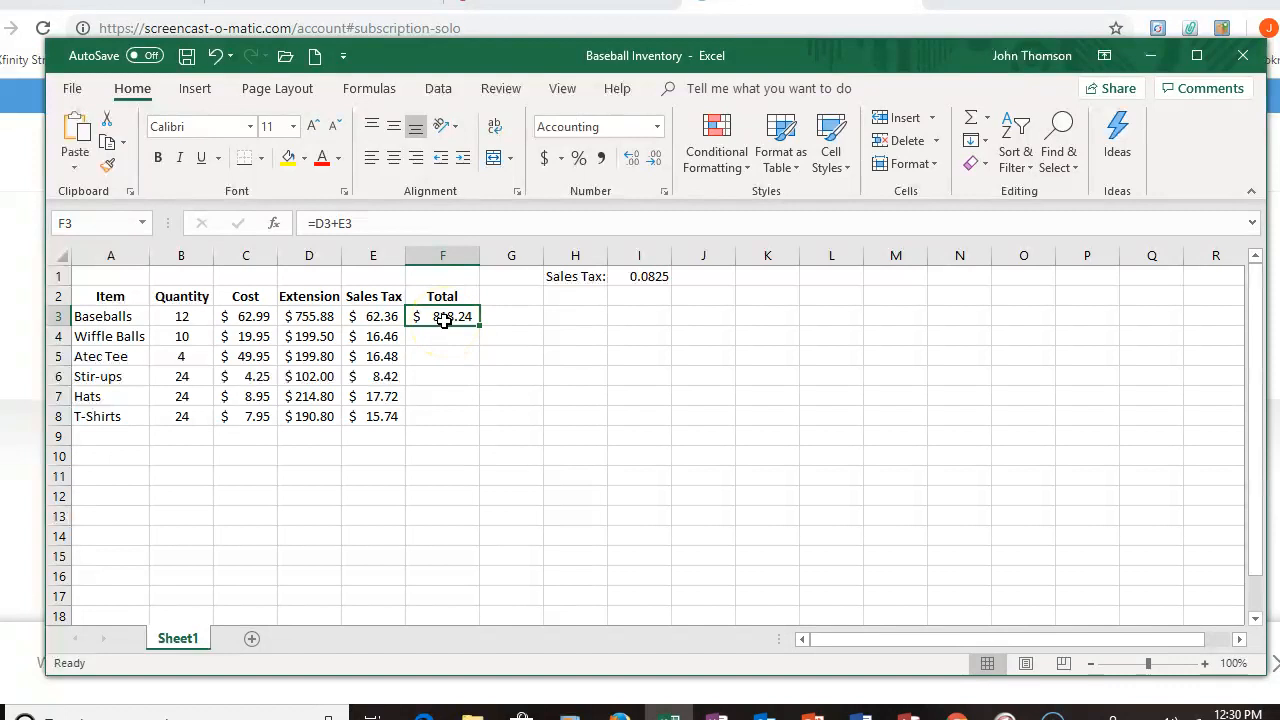
drag(480, 326, 468, 423)
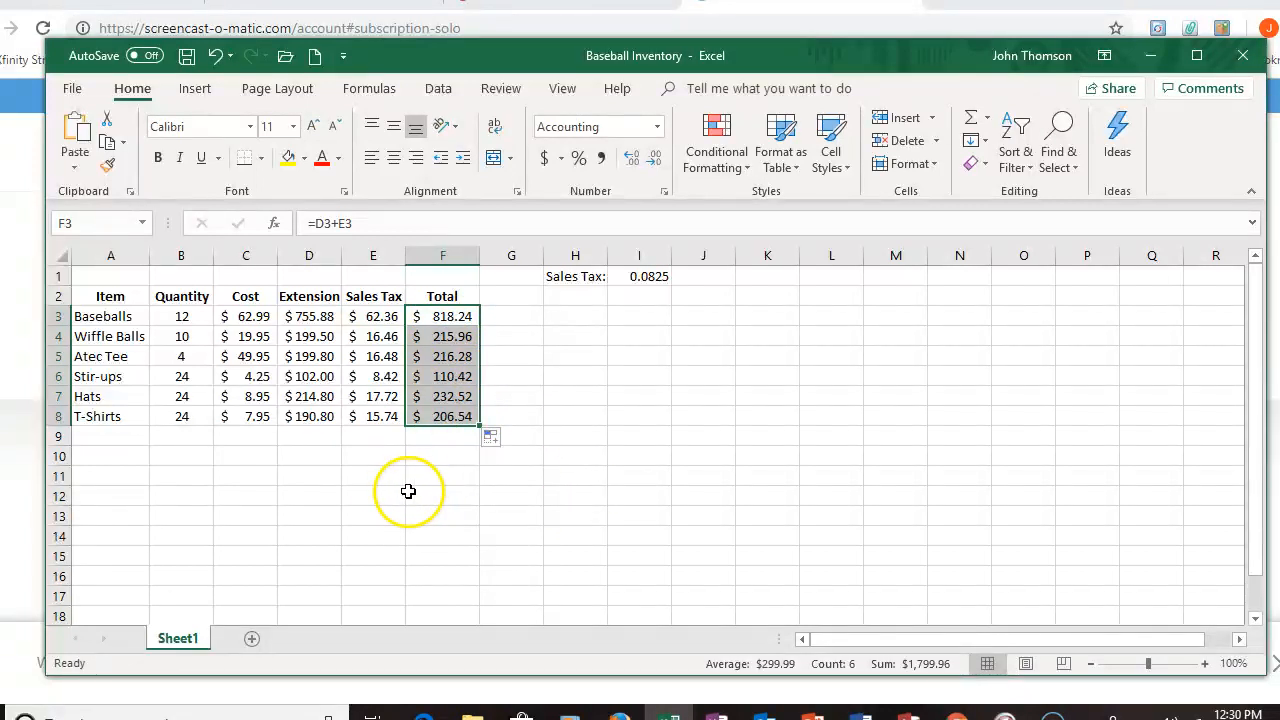
click(442, 435)
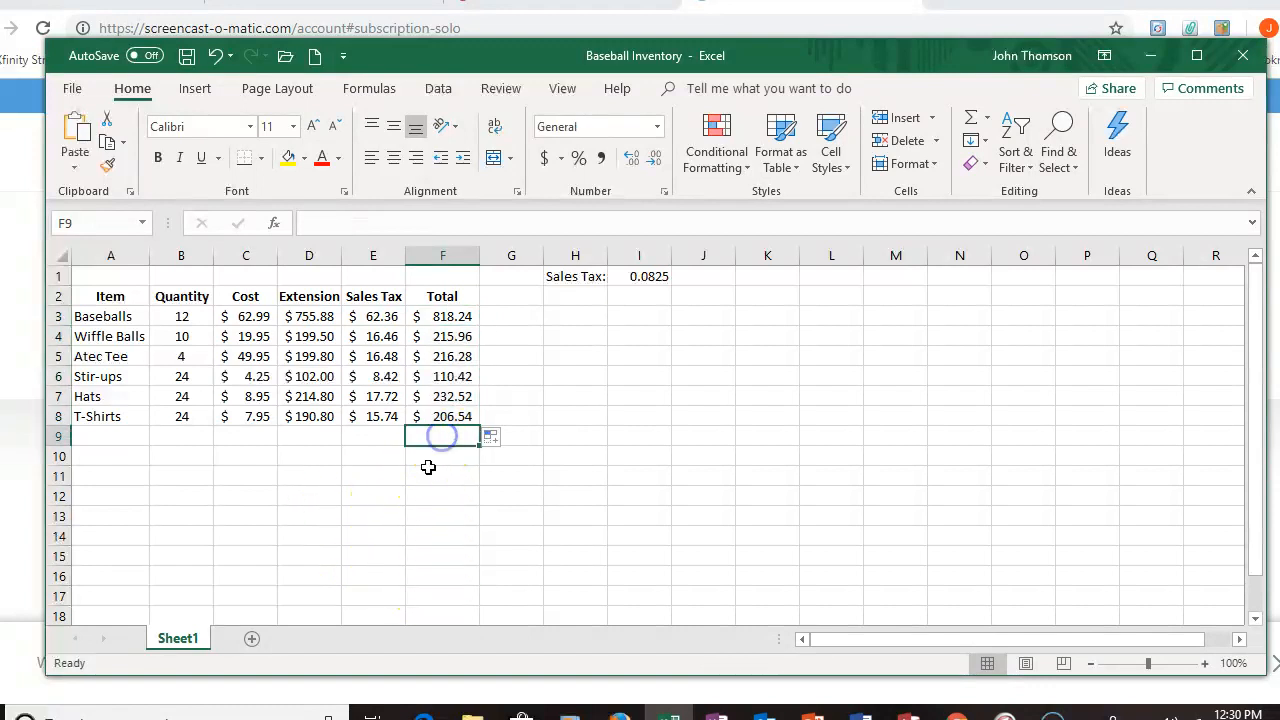
Step: Apply a bottom border to the last Total cell, F8
click(447, 417)
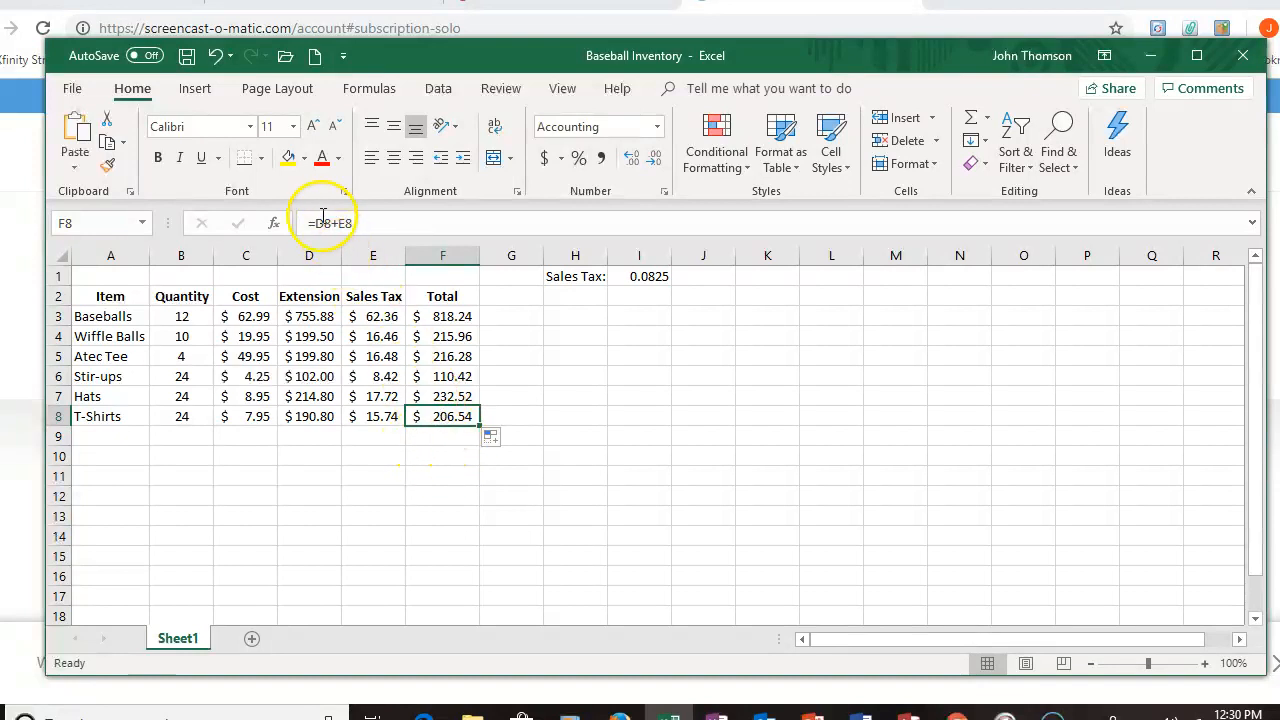
click(243, 160)
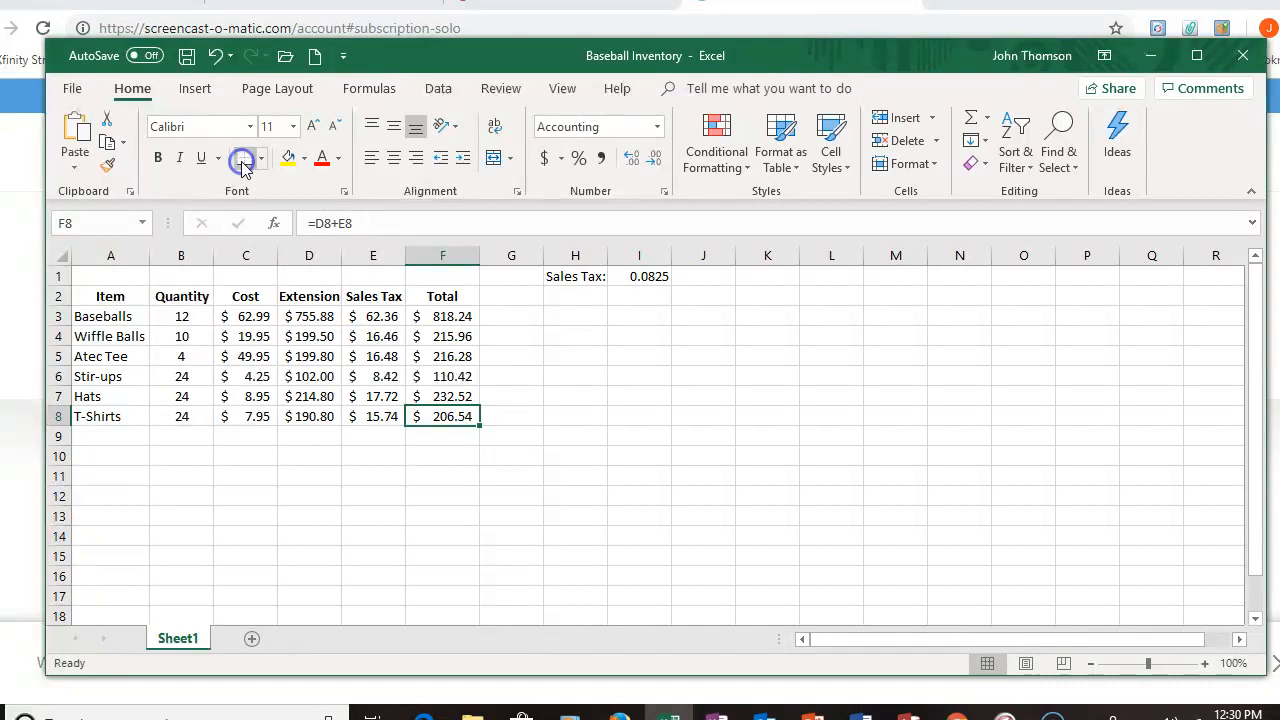
click(440, 437)
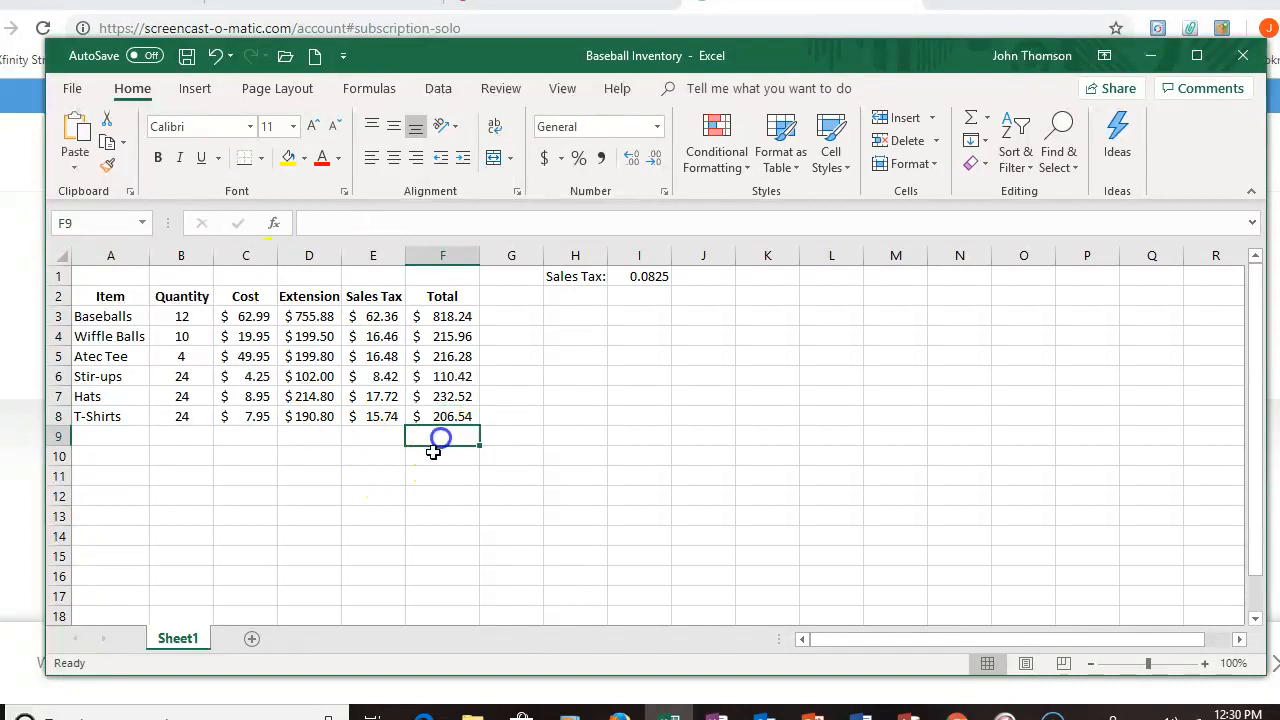
Step: Insert a SUM of F3:F8 in F9 for the grand total using AutoSum
click(380, 437)
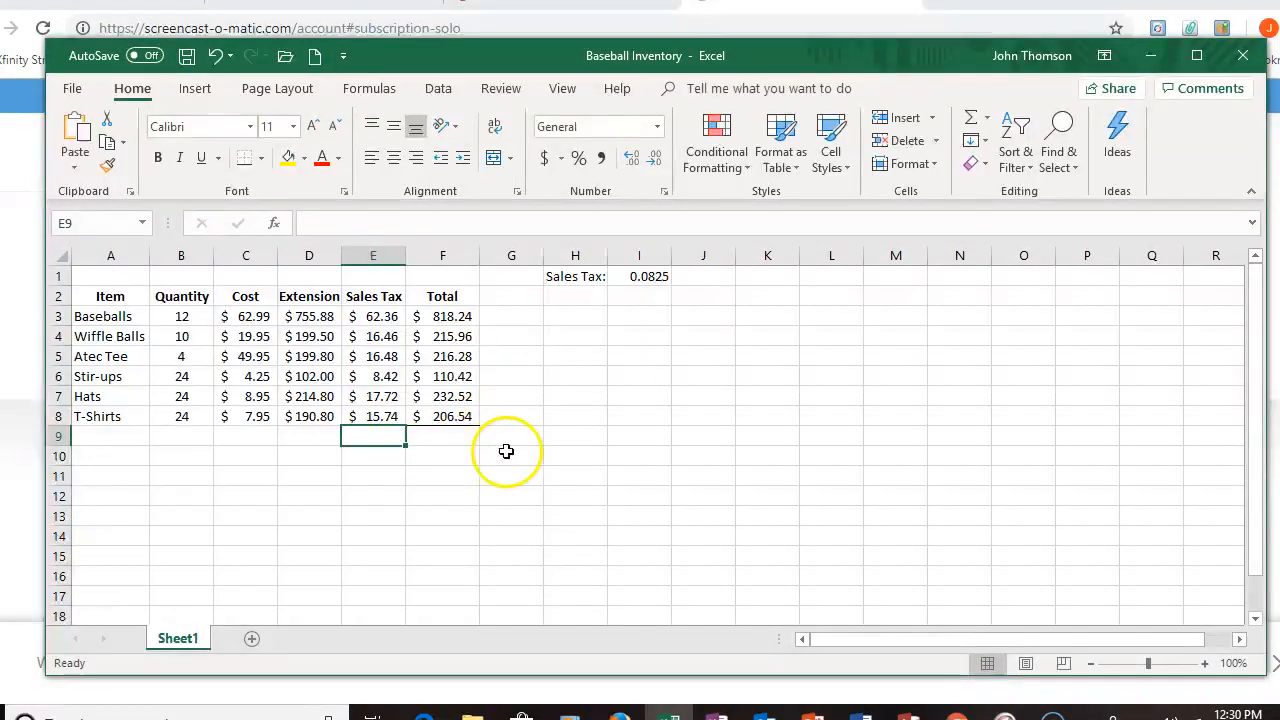
click(450, 436)
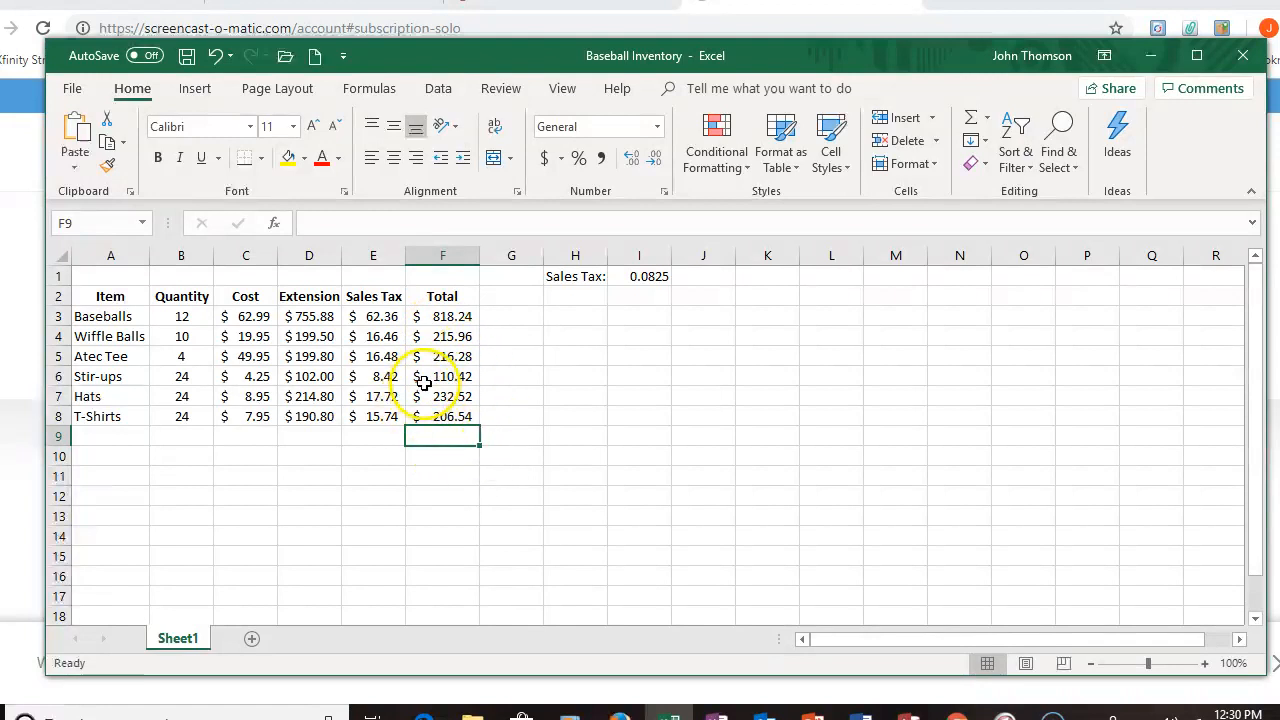
click(988, 121)
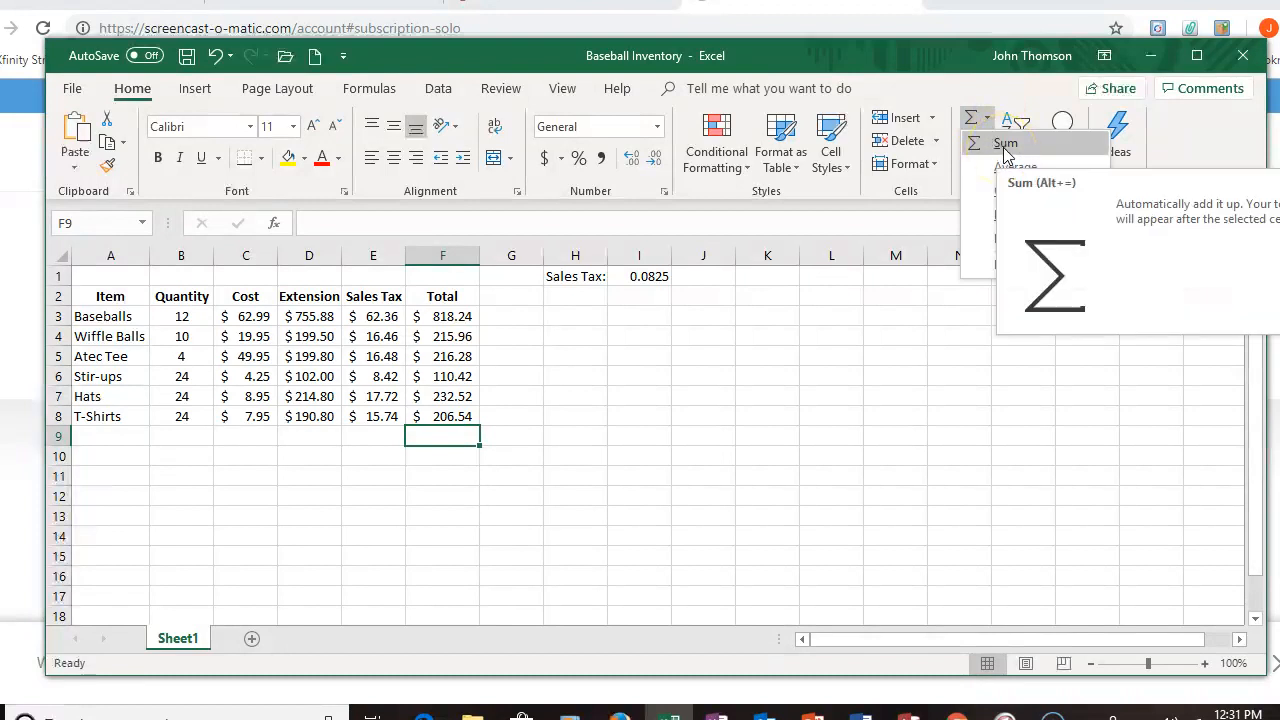
click(1005, 144)
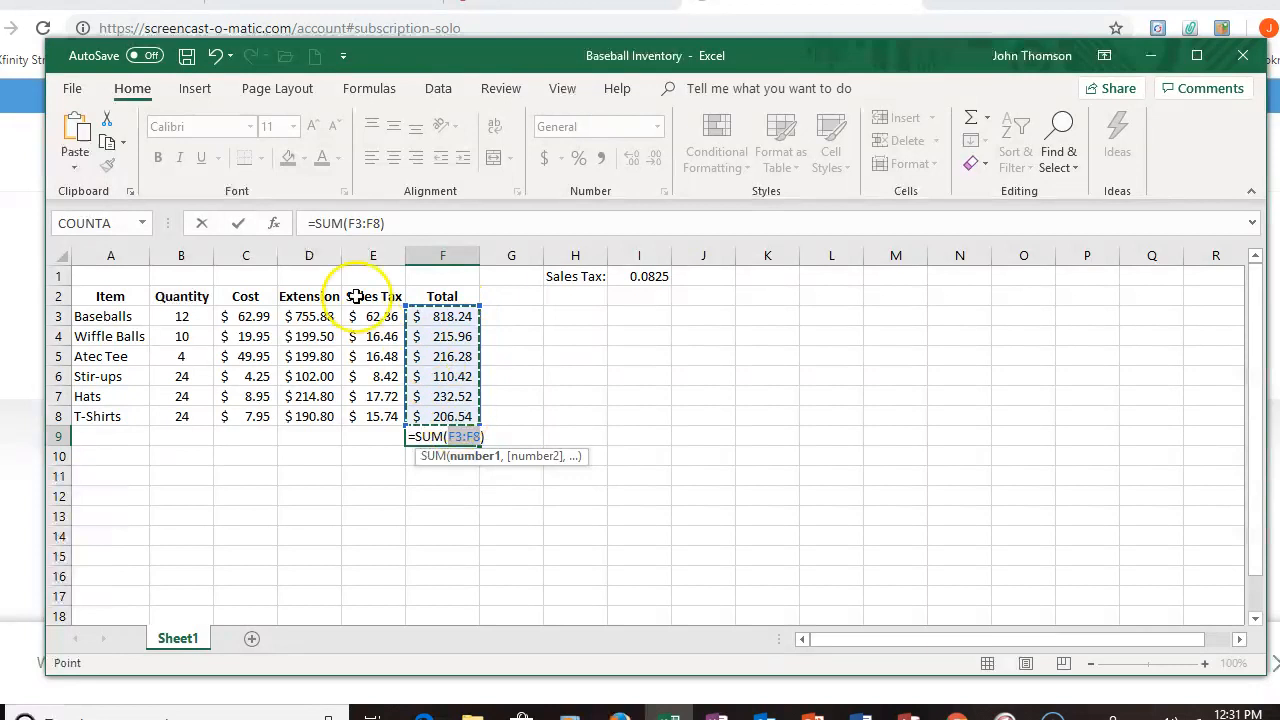
click(236, 224)
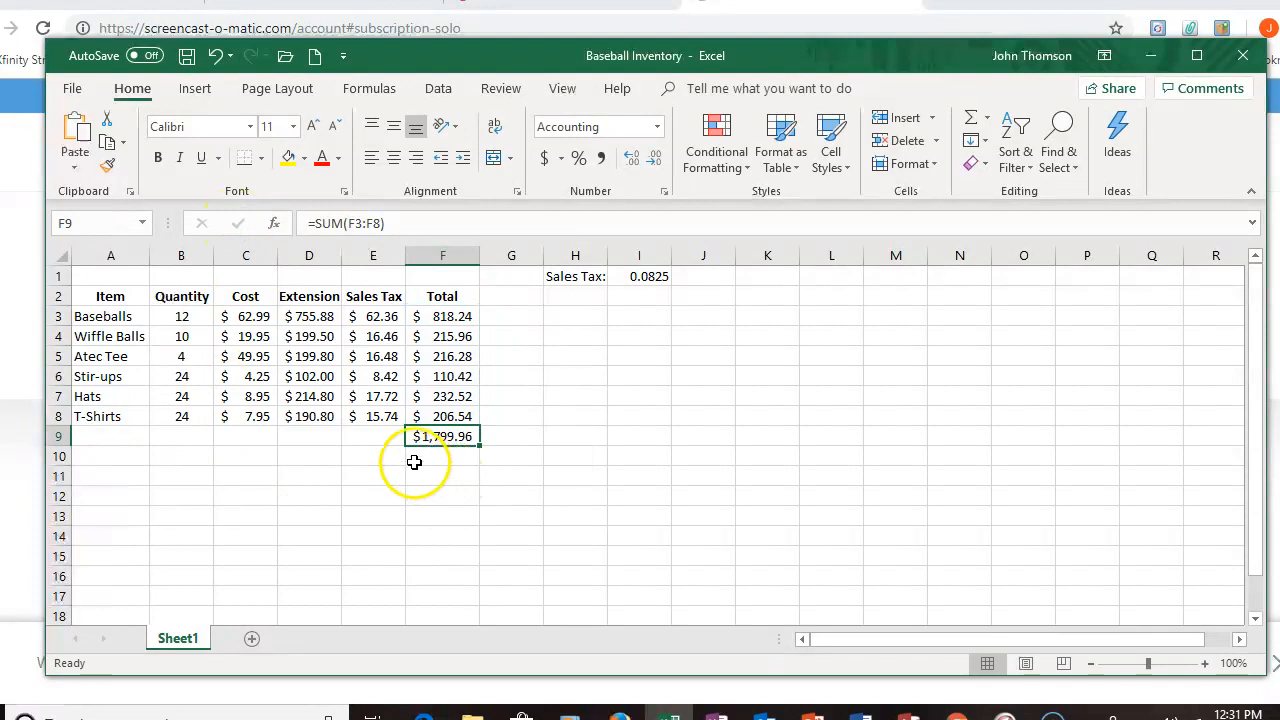